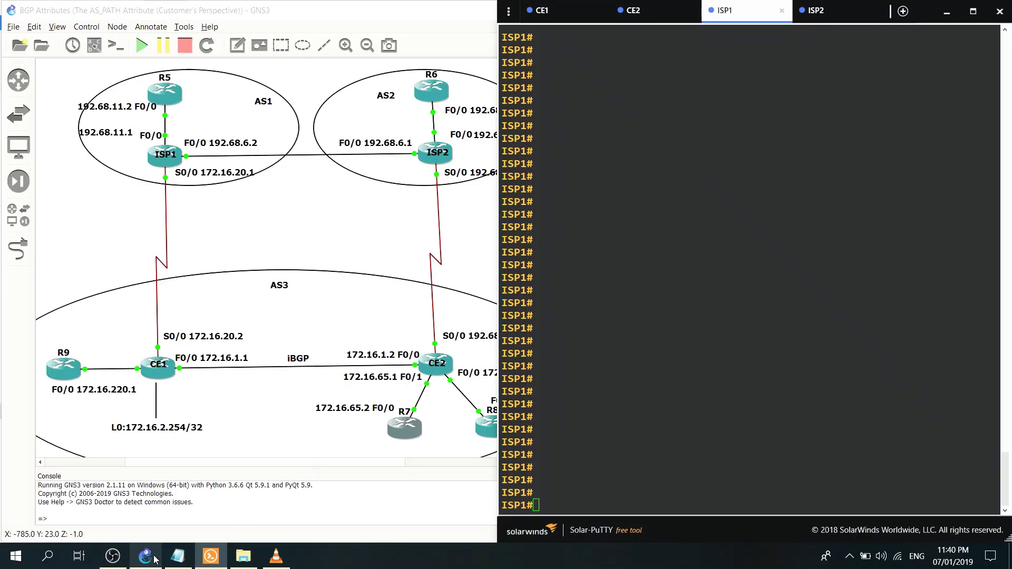
Look over the GNS3 topology, then return to the router consoles in Solar-PuTTY
left_click(155, 557)
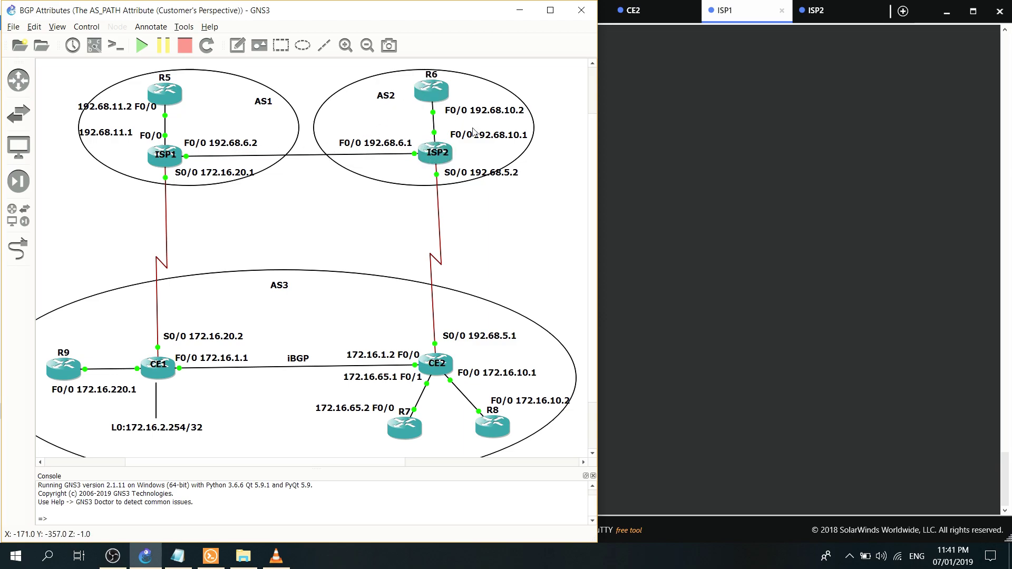
left_click(216, 556)
left_click_drag(533, 365, 672, 372)
left_click(689, 383)
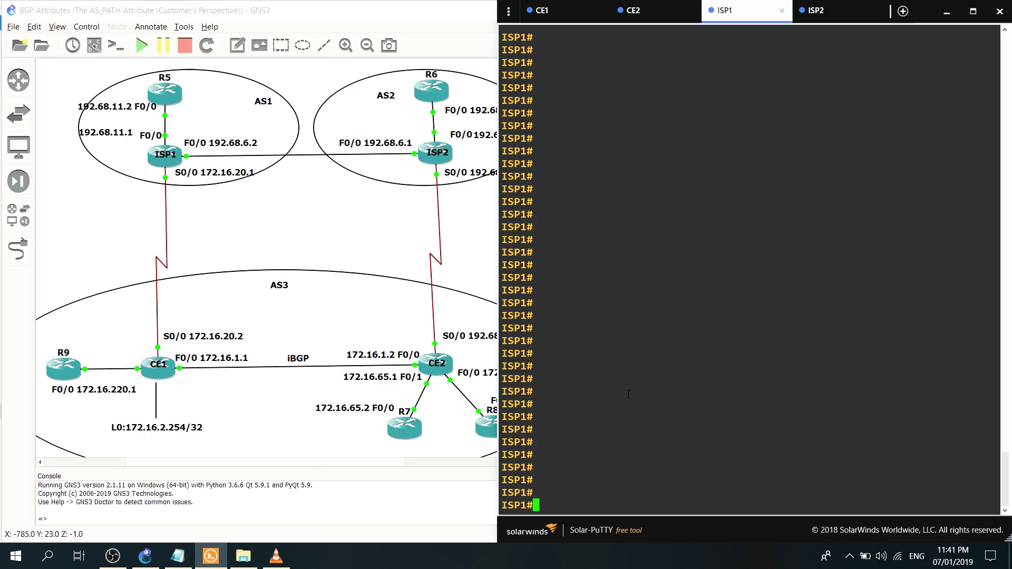
On ISP1, show the BGP table and highlight AS3 best paths via next hop 172.16.20.2
type("show ip bgp")
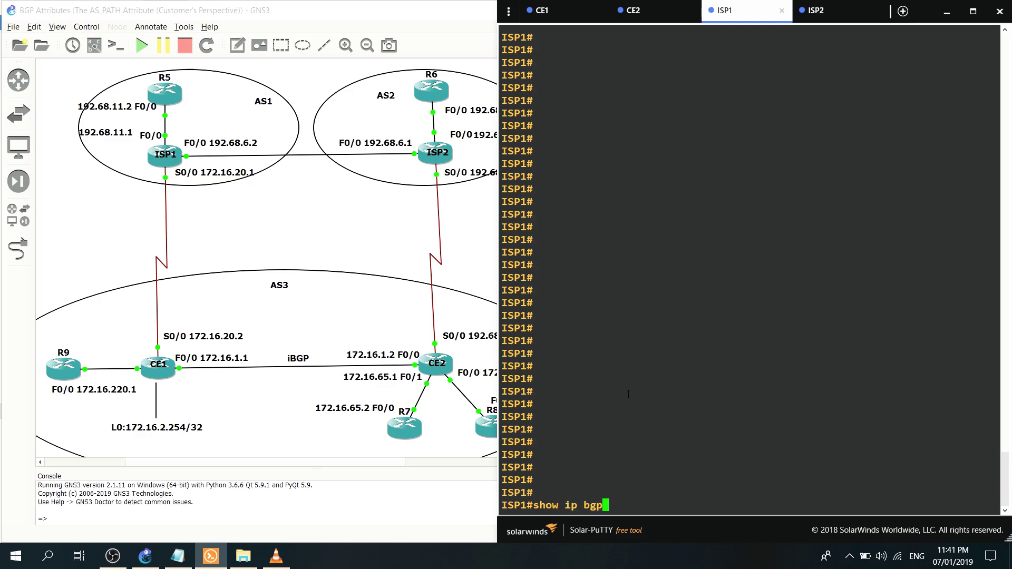
key("Return")
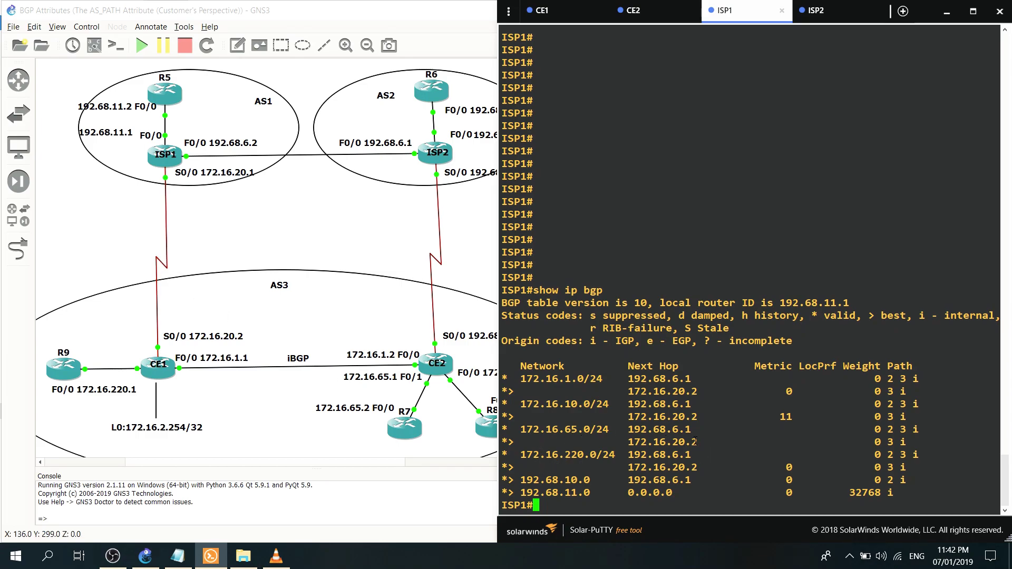
left_click_drag(704, 443, 635, 440)
left_click(651, 447)
double_click(510, 441)
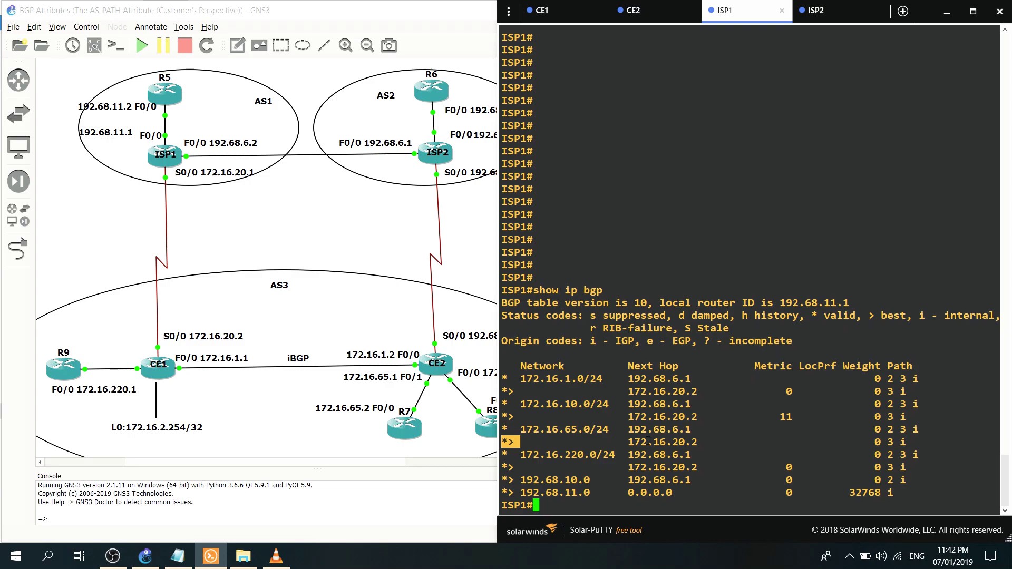
left_click_drag(631, 442, 696, 443)
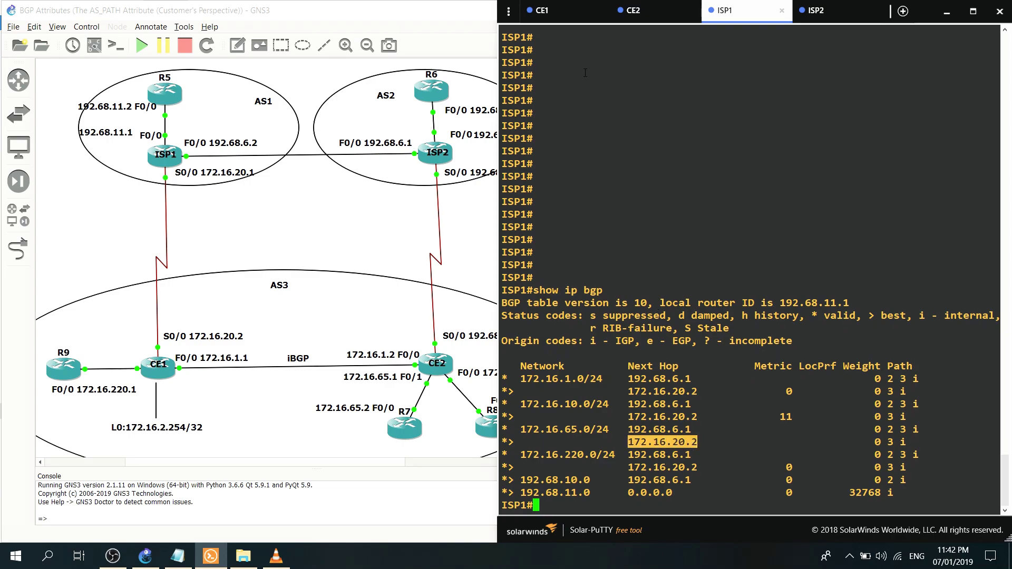
left_click(560, 11)
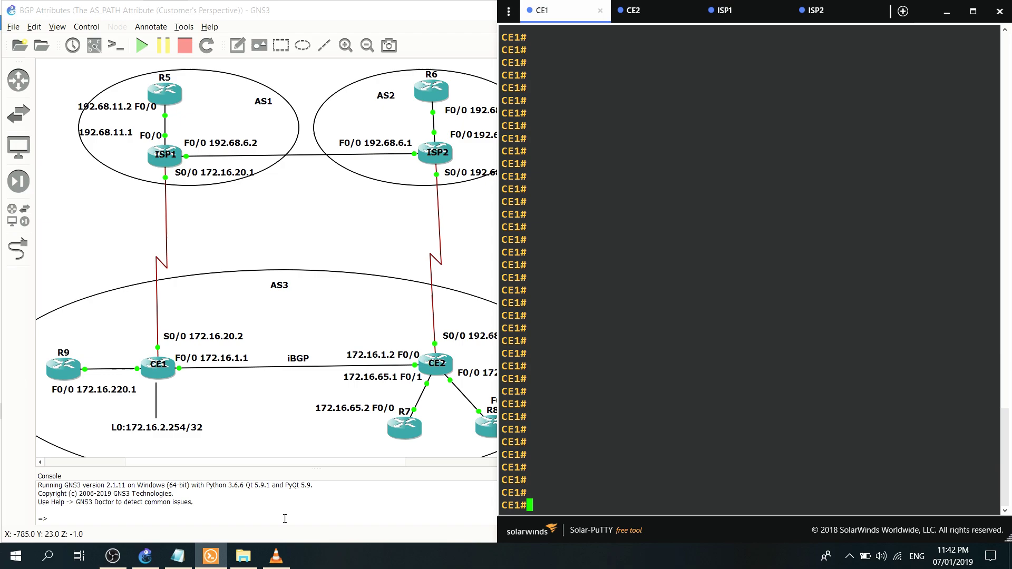
Show the AS Path Attribute notes below CE1's console, highlighting the as-path prepend 3 3 3 setting
left_click(177, 556)
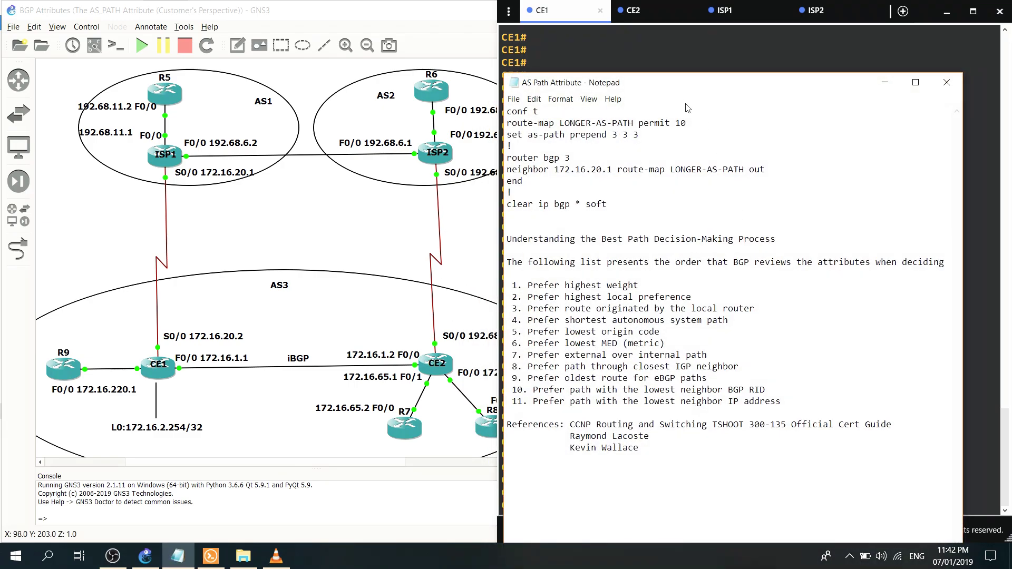
left_click_drag(682, 90, 717, 311)
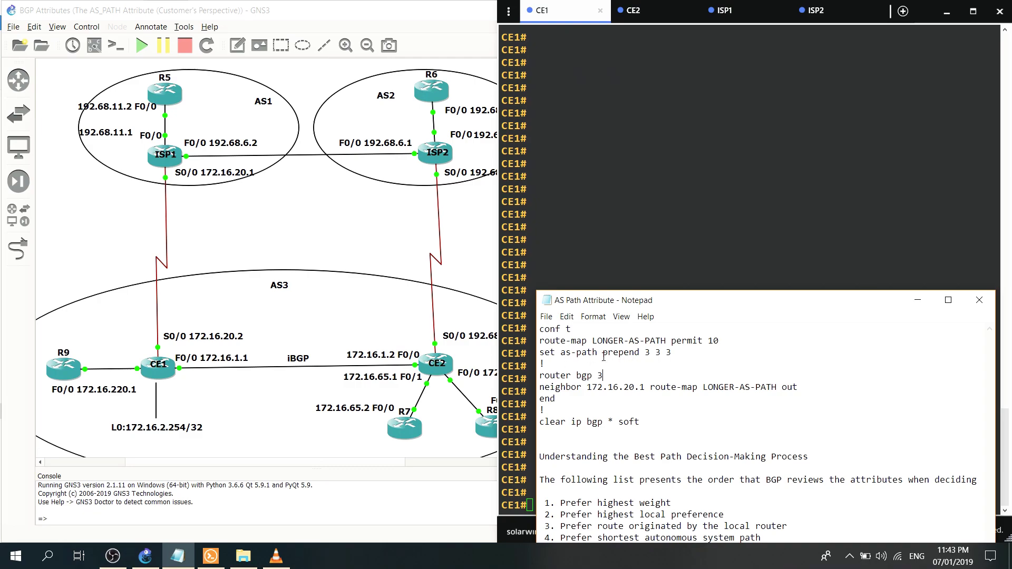
left_click_drag(561, 353, 640, 351)
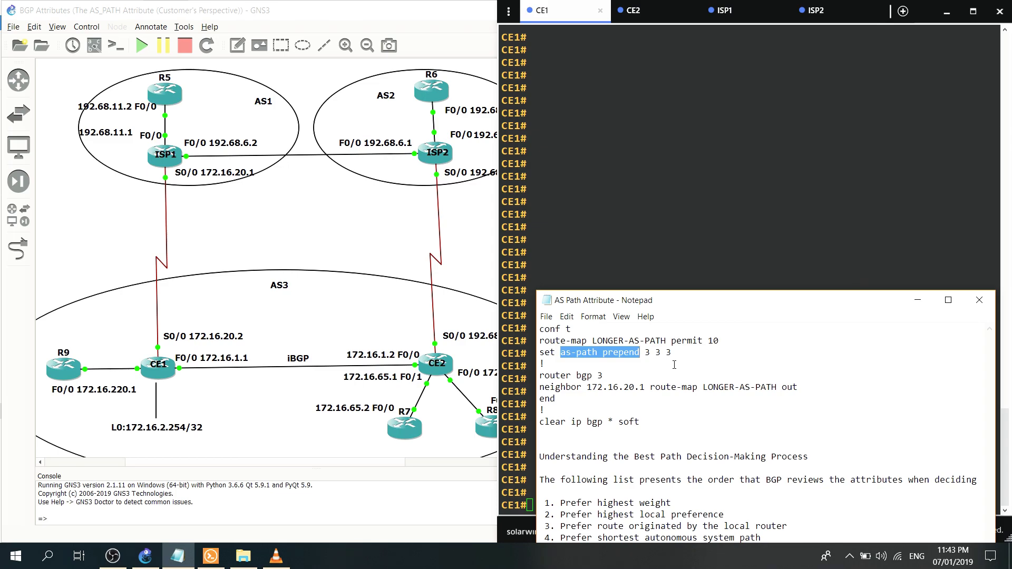
left_click(644, 352)
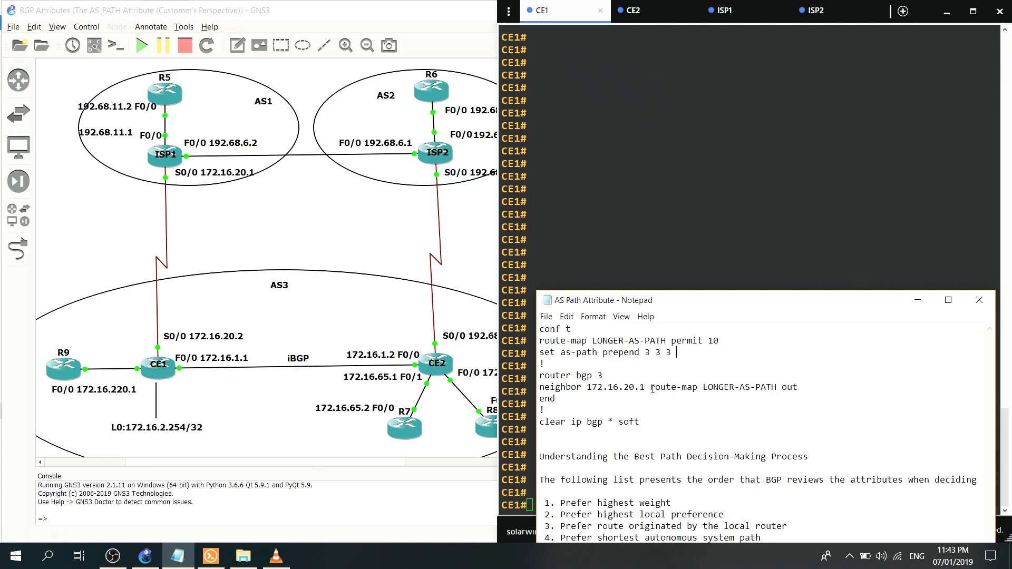
Highlight the neighbor route-map LONGER-AS-PATH and the clear ip bgp * soft lines
left_click_drag(652, 389, 696, 389)
left_click(717, 395)
left_click_drag(704, 389, 808, 391)
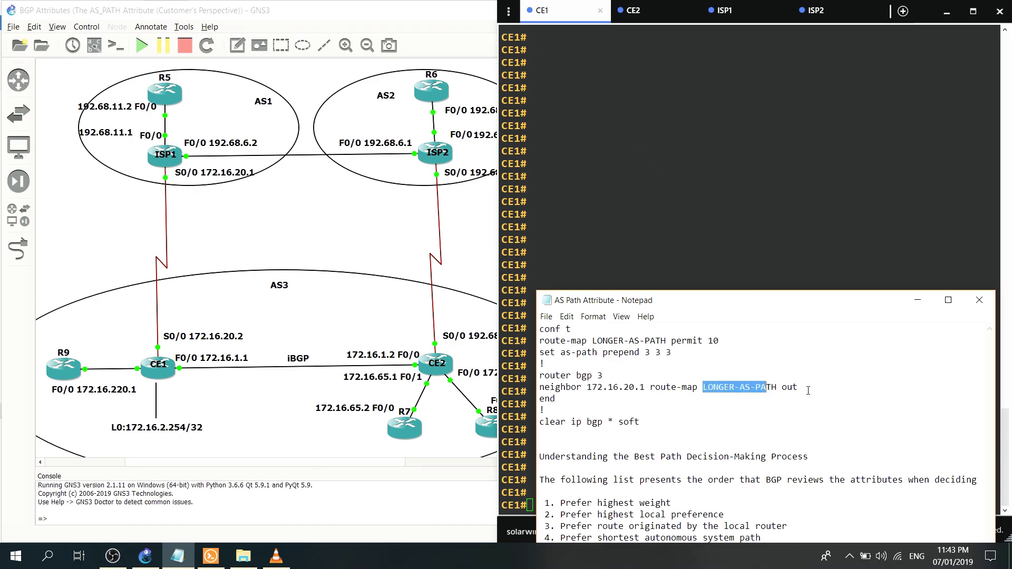
left_click(798, 387)
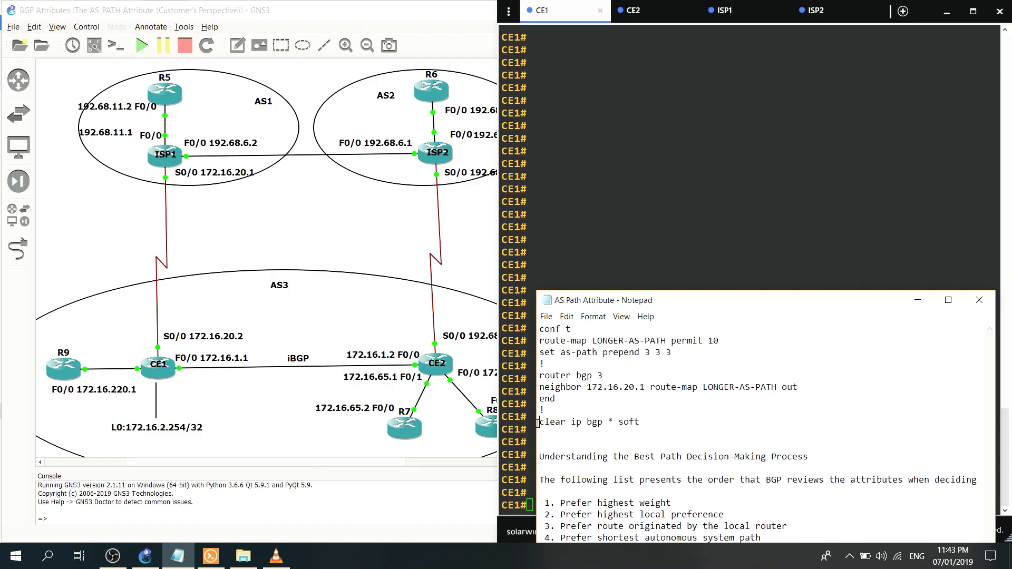
left_click_drag(537, 423, 645, 423)
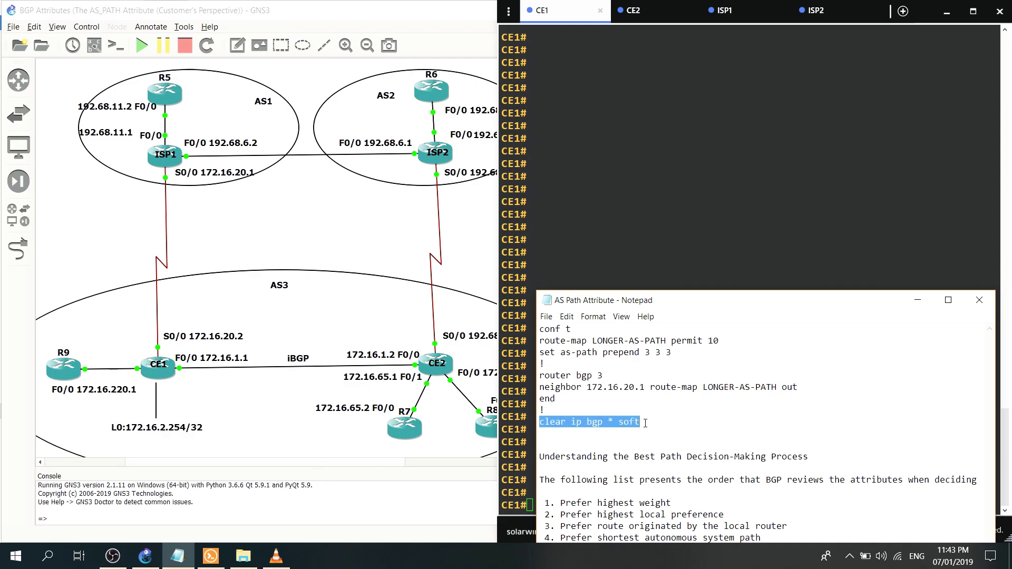
left_click(603, 375)
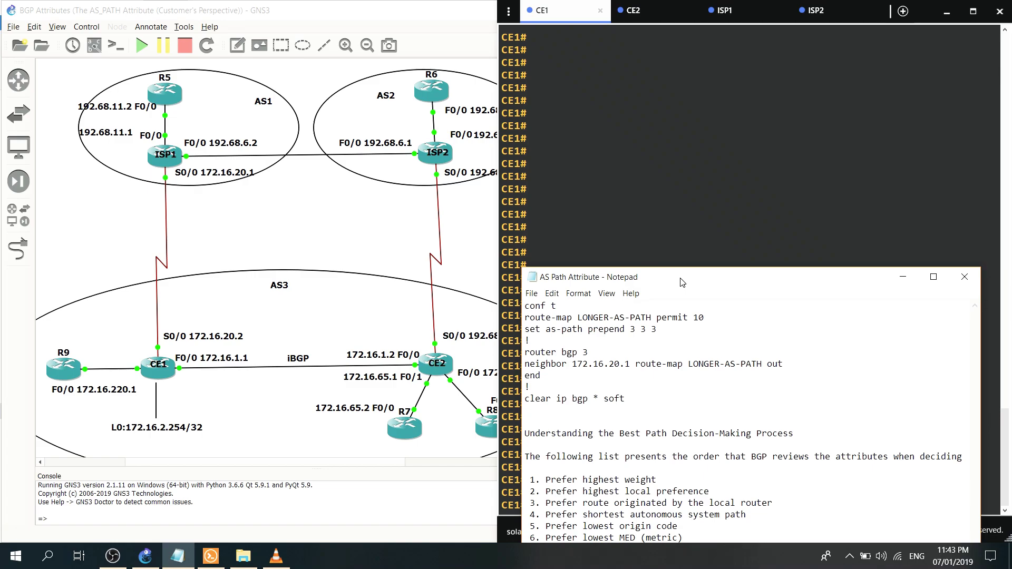
Paste the LONGER-AS-PATH route-map with set as-path prepend 3 3 3 into CE1
left_click_drag(694, 305, 830, 263)
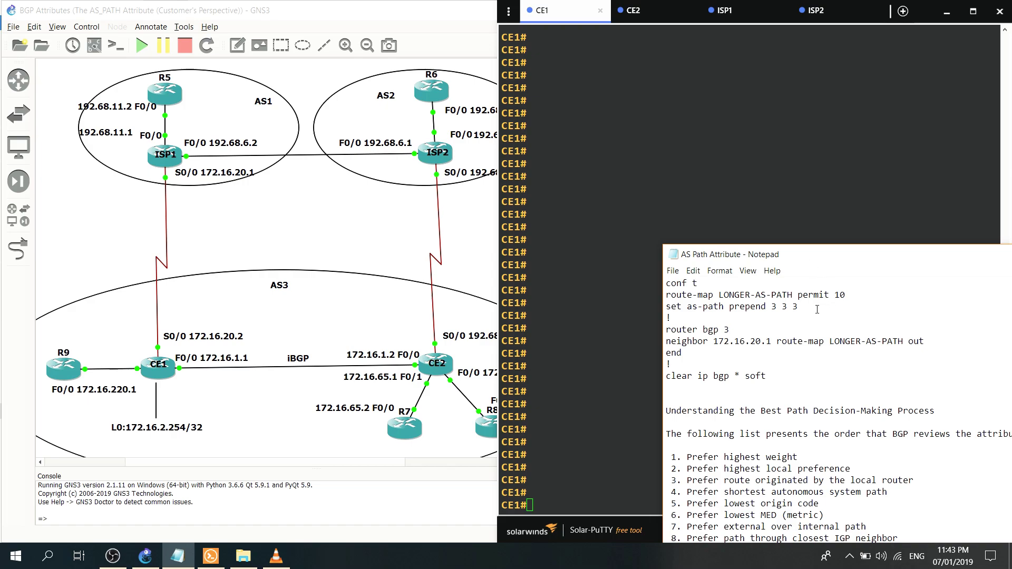
left_click_drag(806, 307, 647, 285)
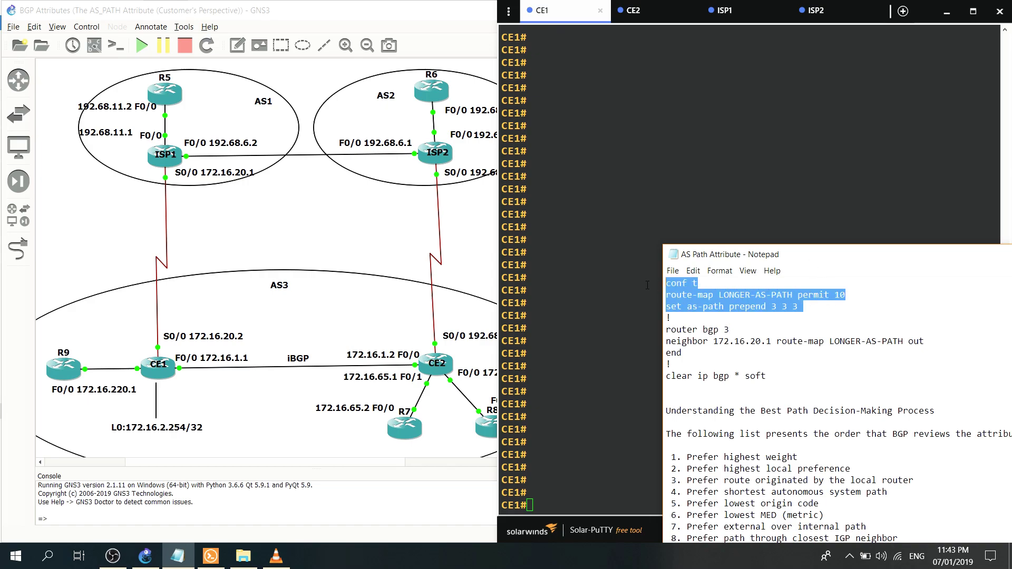
right_click(683, 296)
left_click(696, 328)
key("alt+Tab")
key("shift+Insert")
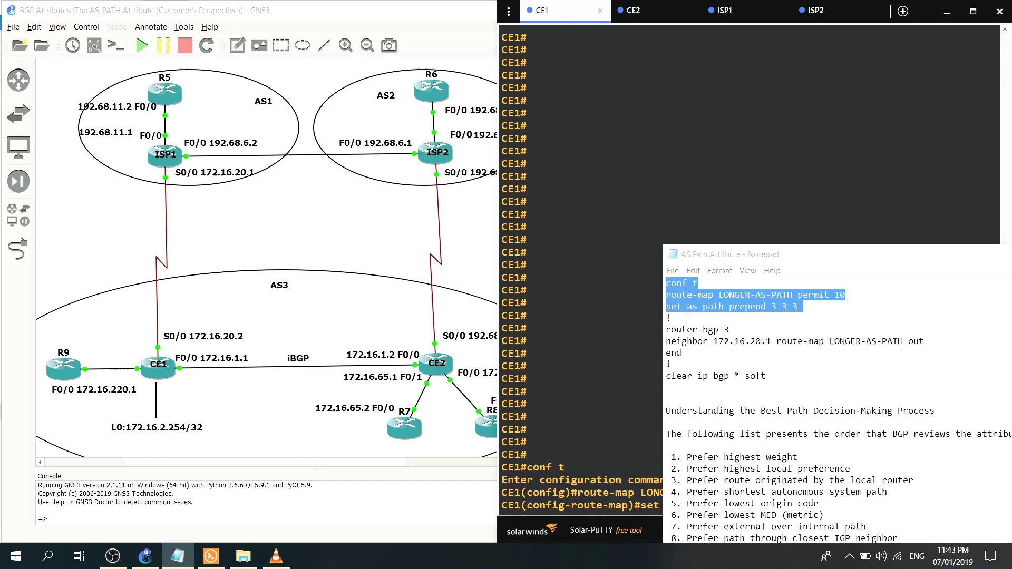
left_click_drag(809, 263, 994, 192)
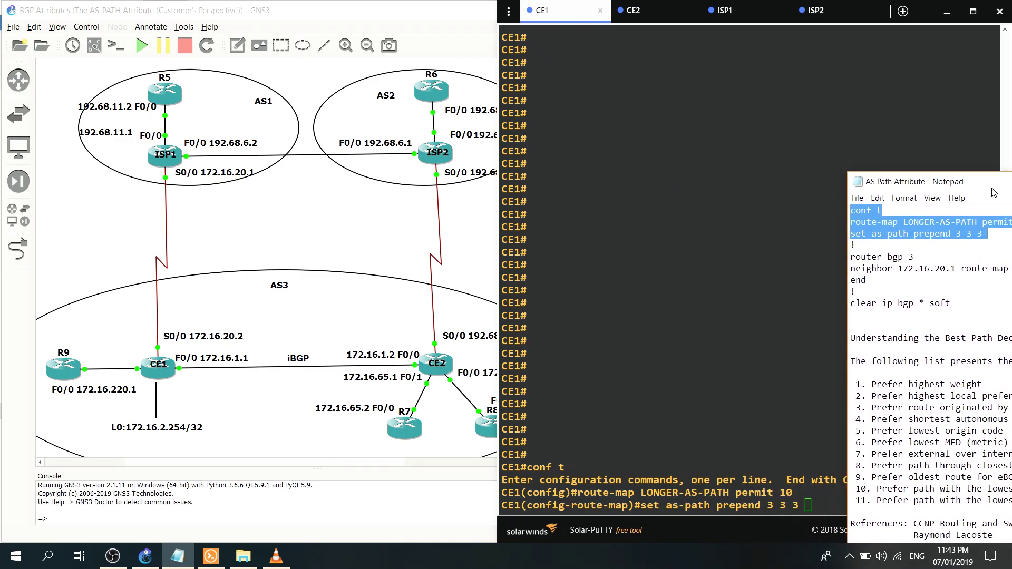
left_click(789, 320)
key("Return")
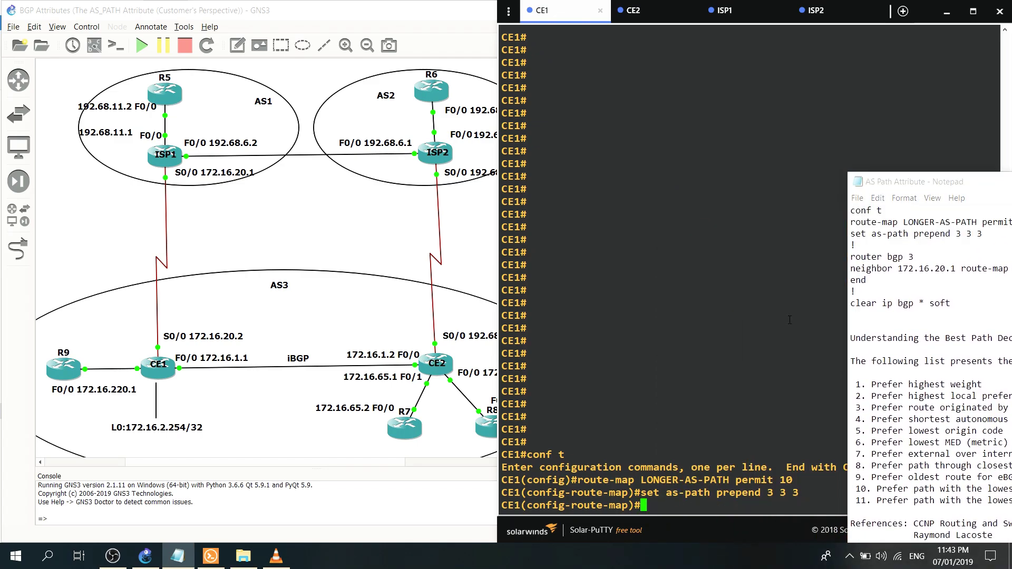
Under router bgp 3, apply LONGER-AS-PATH outbound to neighbor 172.16.20.1 and end
left_click_drag(904, 182, 721, 158)
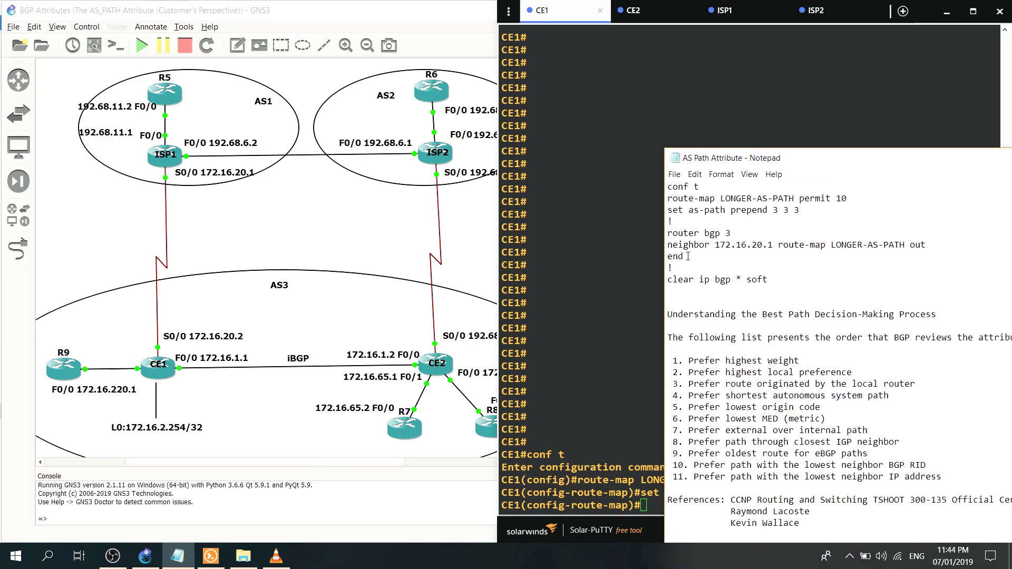
left_click_drag(686, 257, 632, 233)
right_click(668, 237)
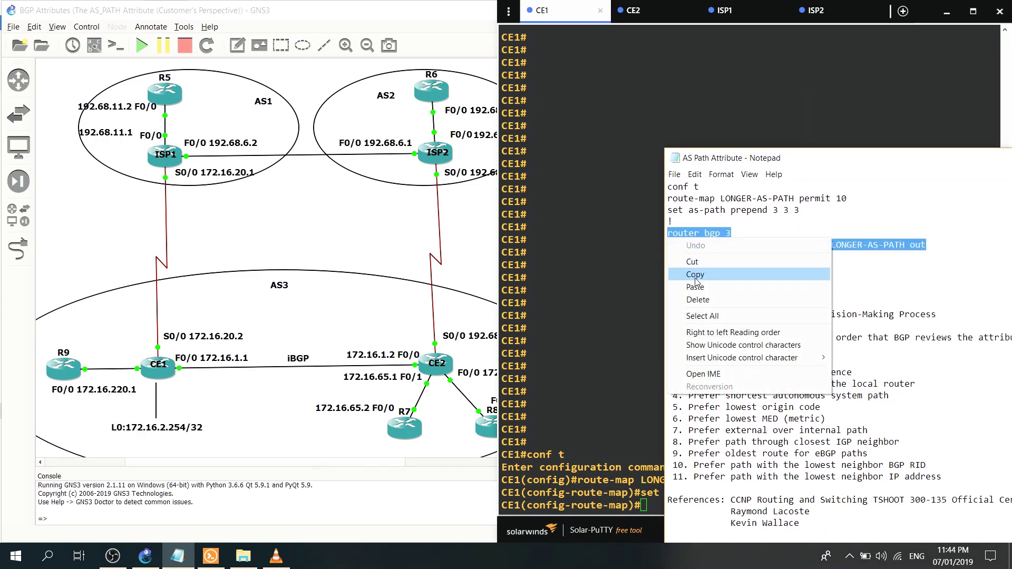
left_click(688, 277)
left_click_drag(953, 158, 701, 176)
left_click(746, 313)
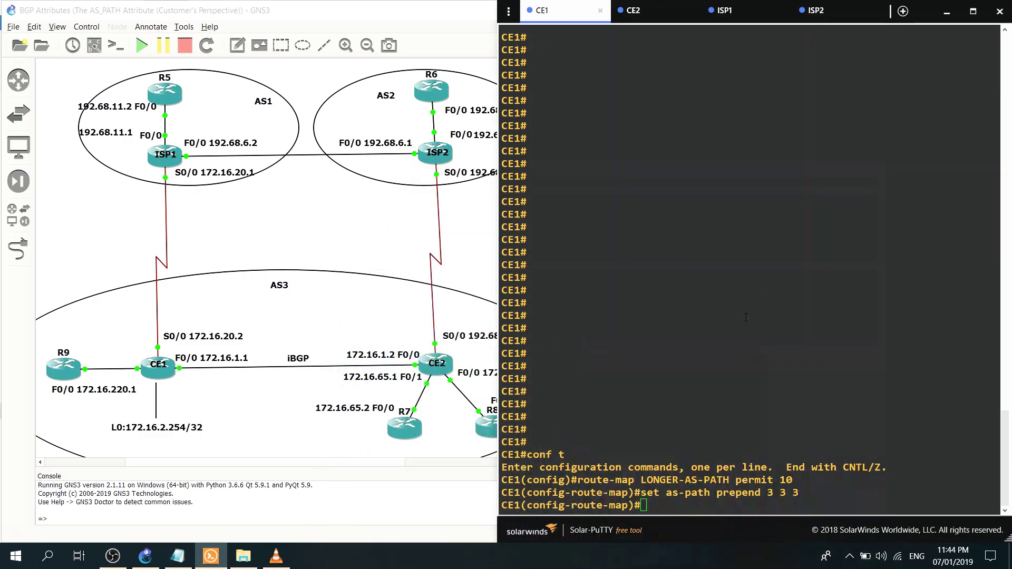
right_click(746, 314)
key("Return")
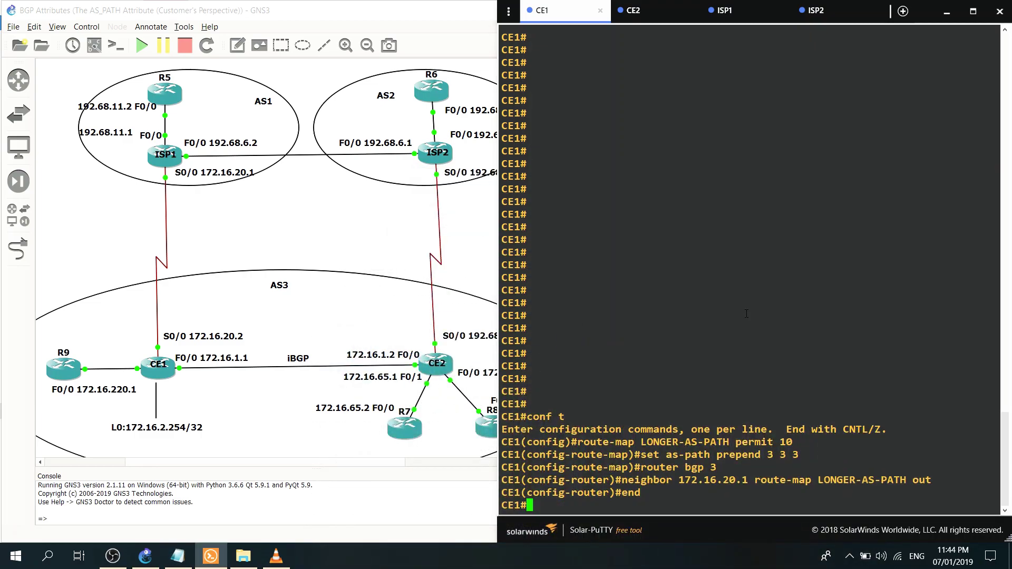
Soft-reset all of CE1's BGP sessions with clear ip bgp * soft
type("clear ip ")
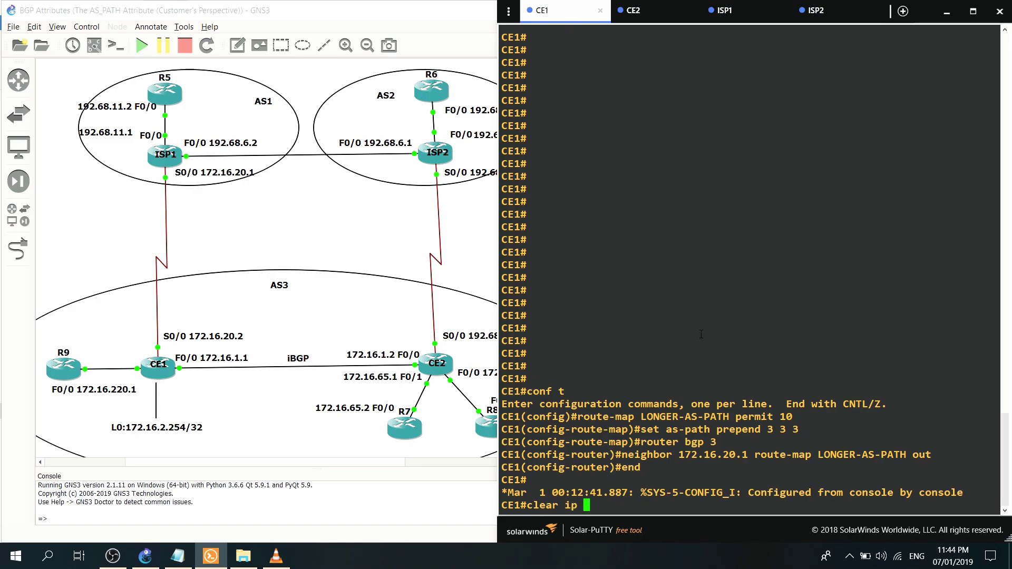
type("bgp (*")
key("BackSpace")
key("BackSpace")
key("BackSpace")
type("* soft")
key("Return")
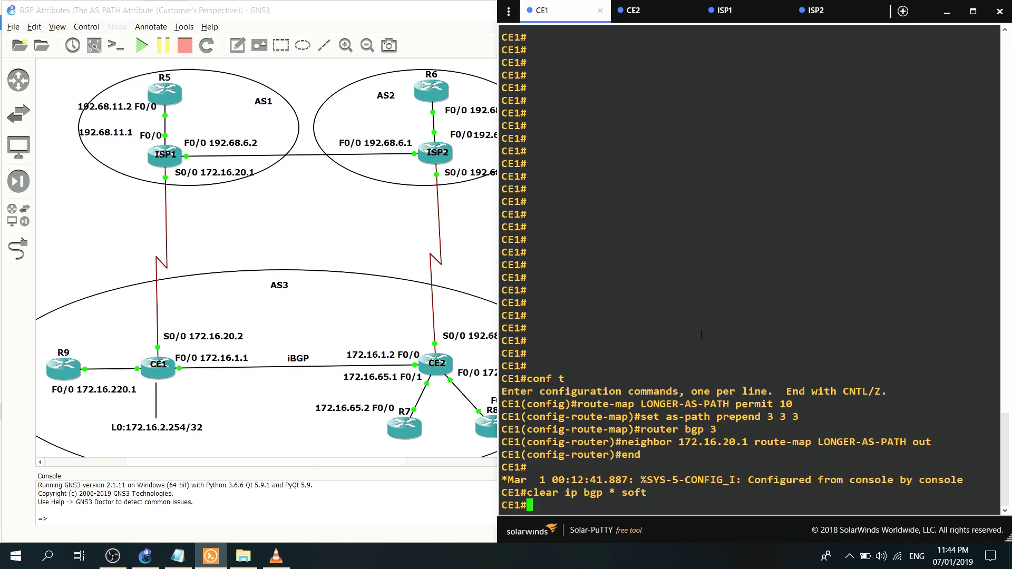
Check show ip bgp sum: neighbors 172.16.1.2 and 172.16.20.1 up with 5 and 2 prefixes
type("show ip")
type("bgp sum")
key("Return")
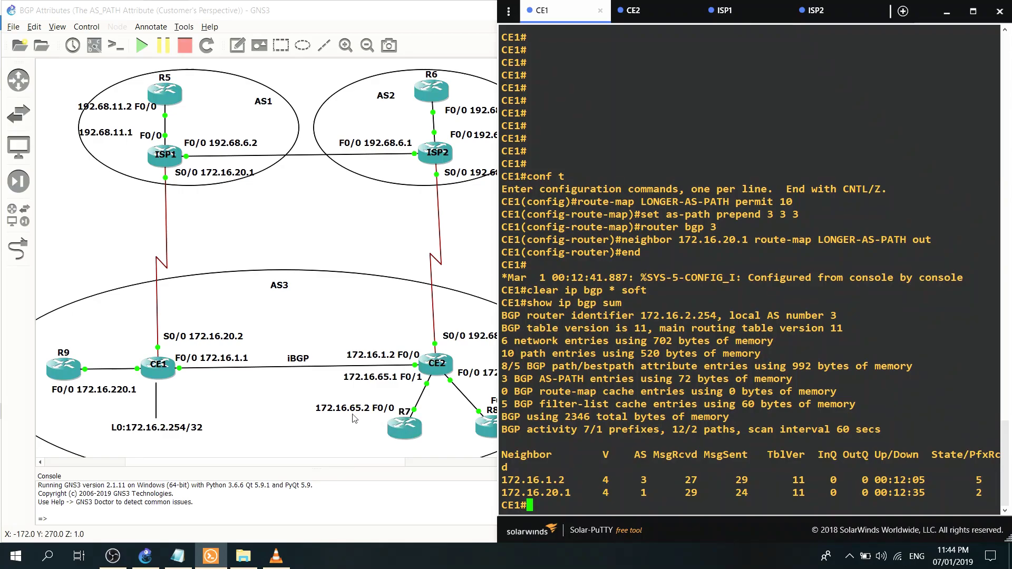
Run show ip bgp on ISP1: AS3 now via 192.68.6.1, 172.16.20.2 paths prepended 3 3 3 3
left_click(724, 10)
key("Return")
type("show ")
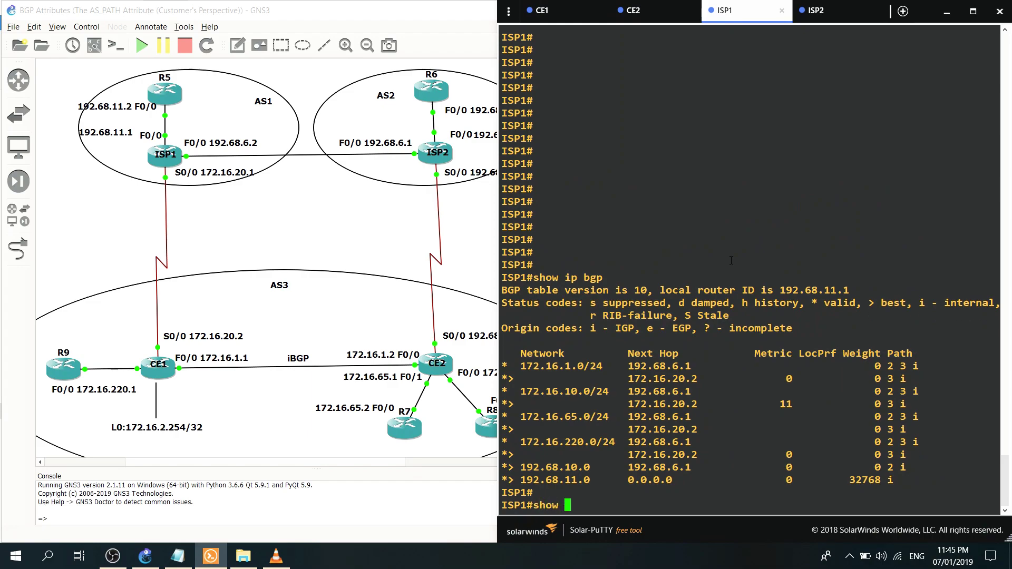
type("ip bgp")
key("Return")
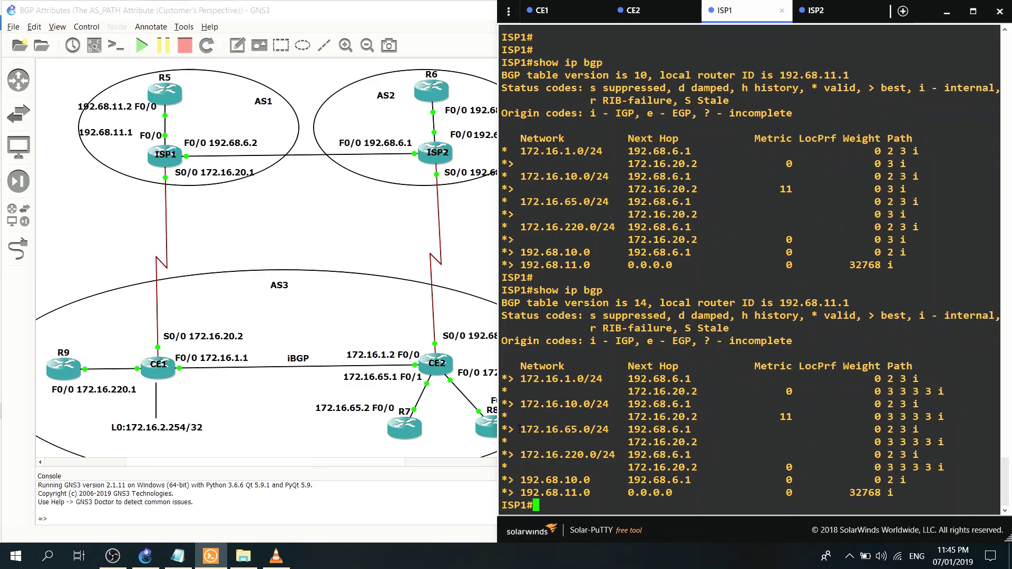
left_click_drag(520, 429, 609, 429)
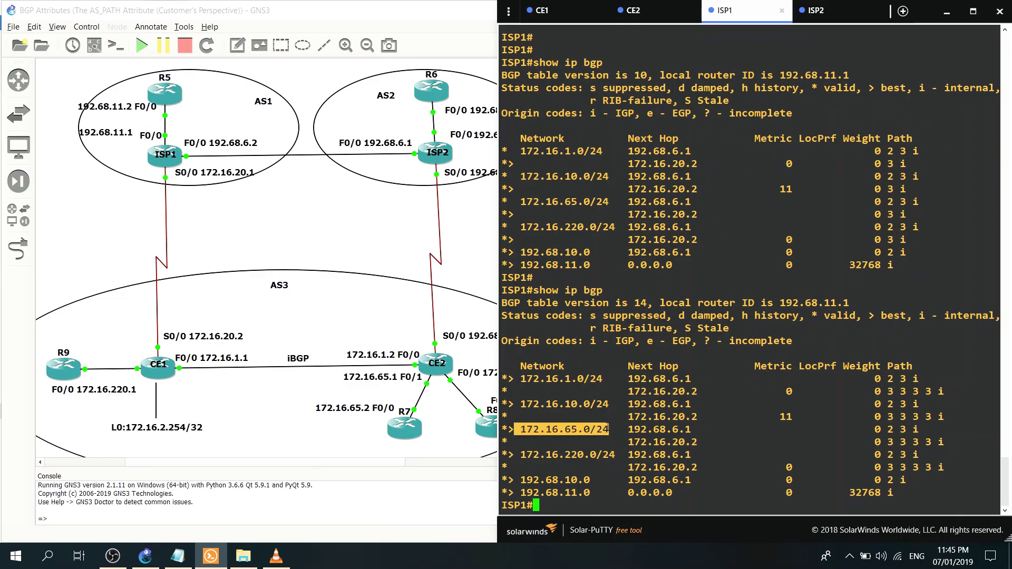
mouse_move(516, 428)
left_mouse_down()
mouse_move(525, 429)
mouse_move(511, 430)
left_mouse_up()
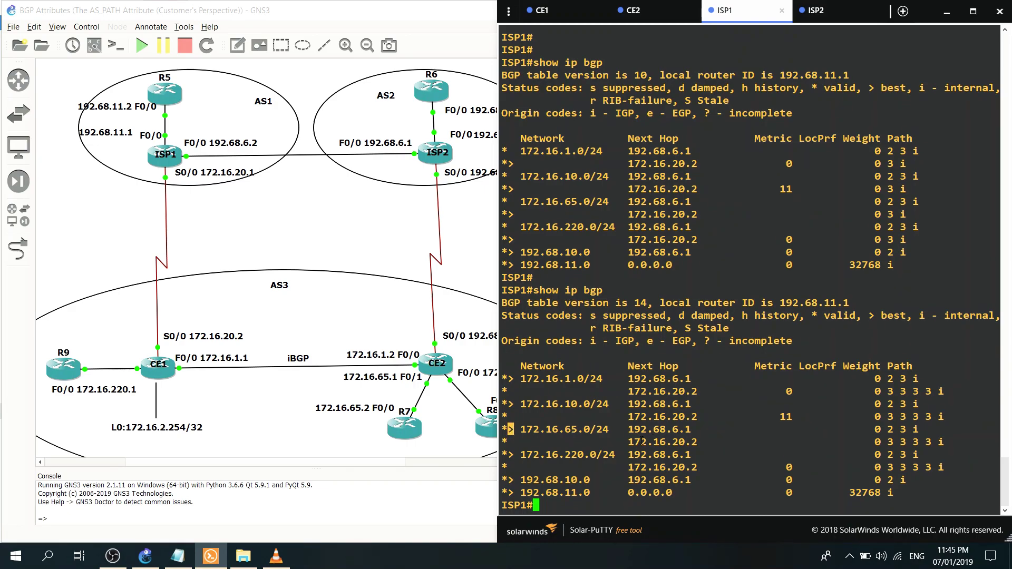
left_click(627, 428)
left_click_drag(626, 442, 696, 441)
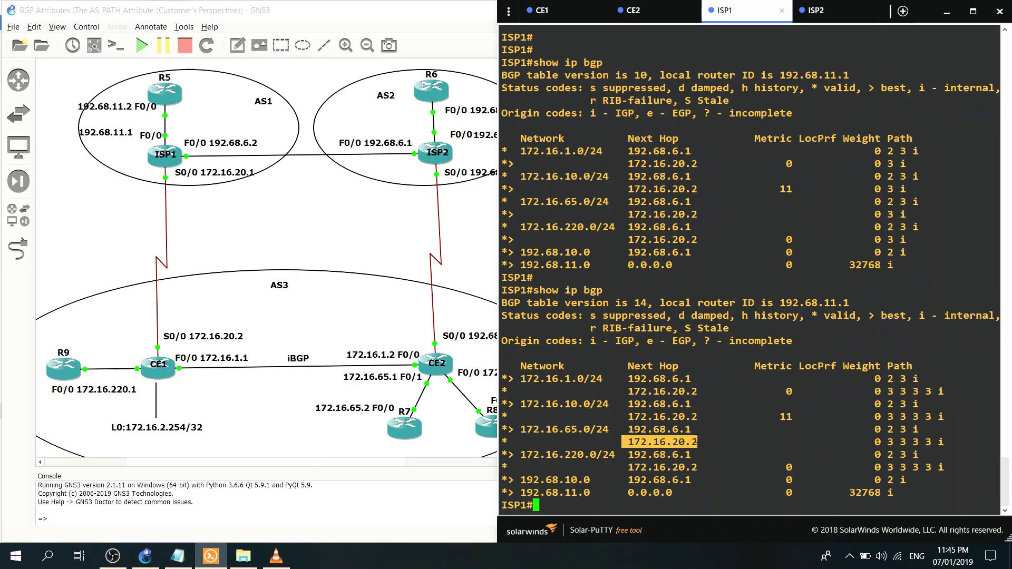
left_click_drag(889, 442, 929, 442)
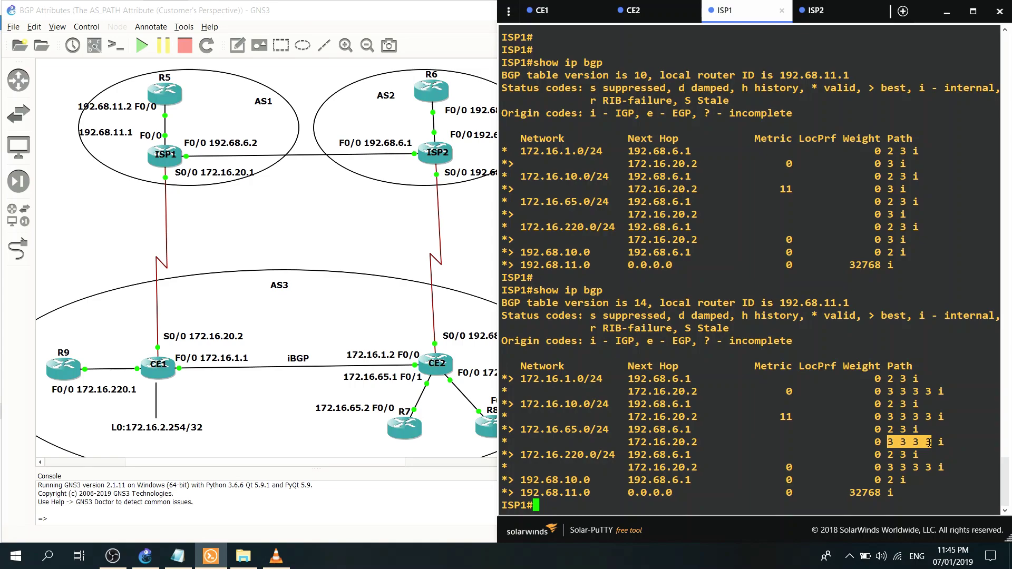
left_click_drag(883, 429, 905, 429)
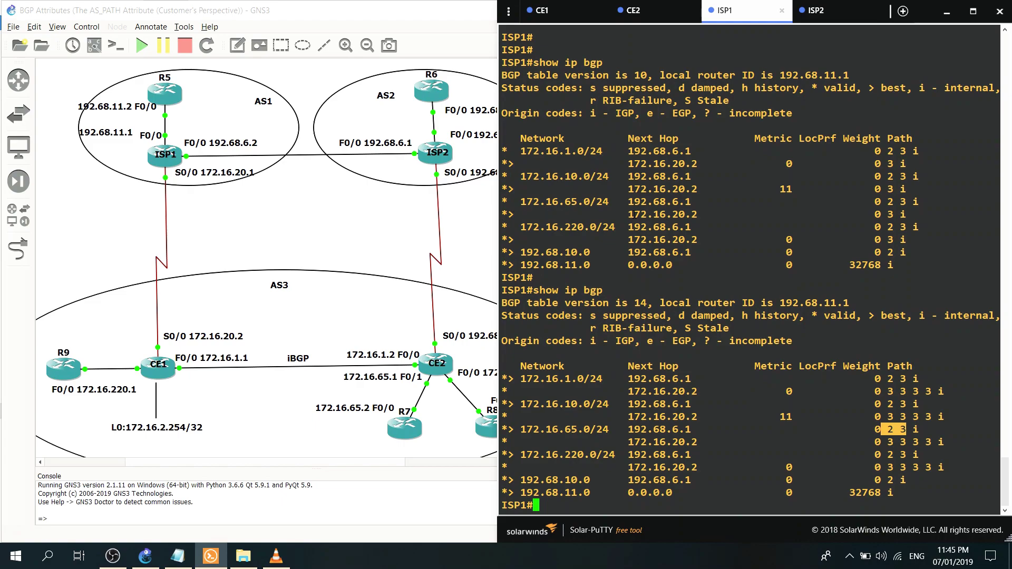
left_click_drag(628, 214, 675, 215)
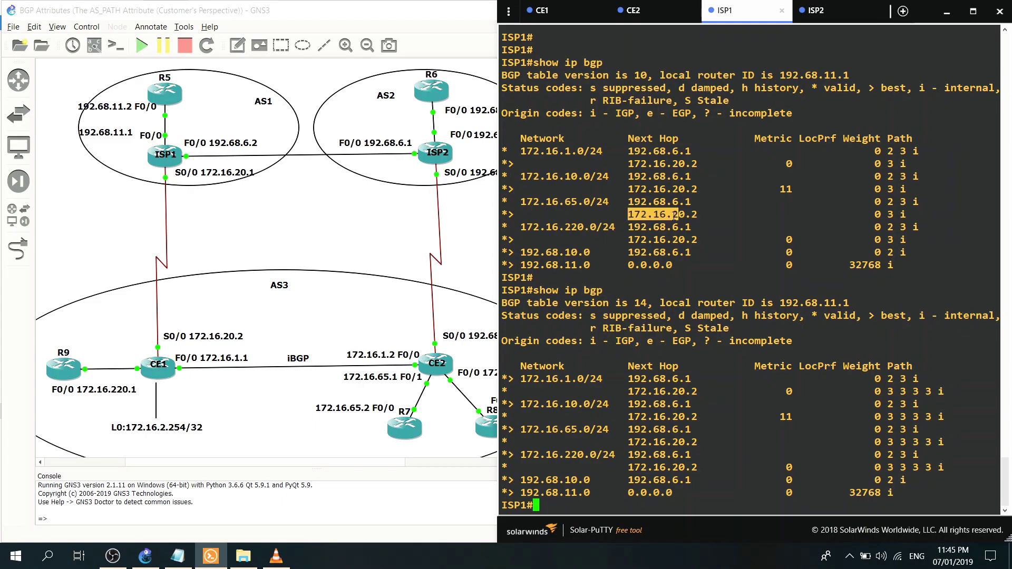
left_click(883, 214)
left_click_drag(881, 214, 892, 214)
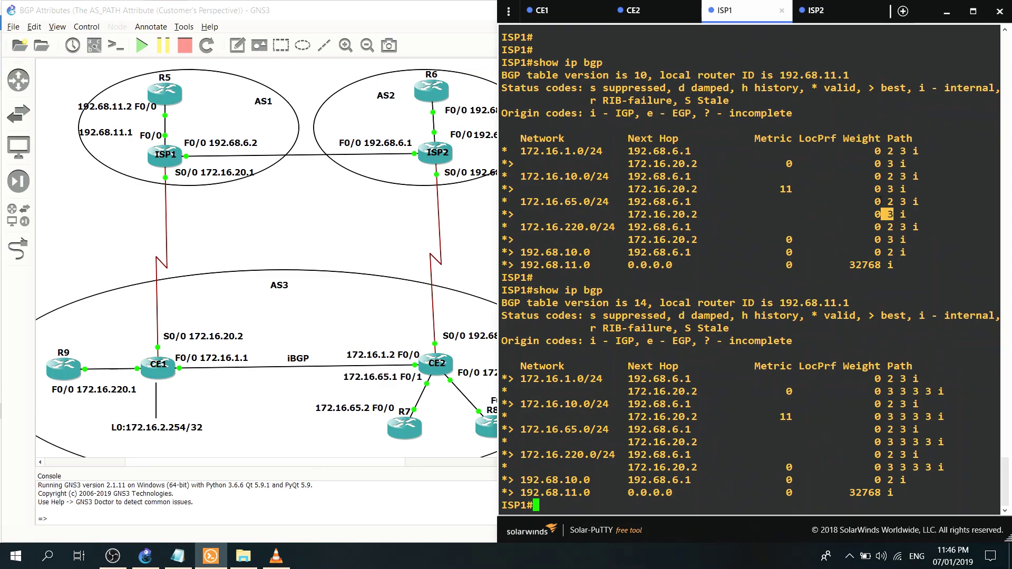
left_click(885, 199)
double_click(890, 201)
left_click(889, 202)
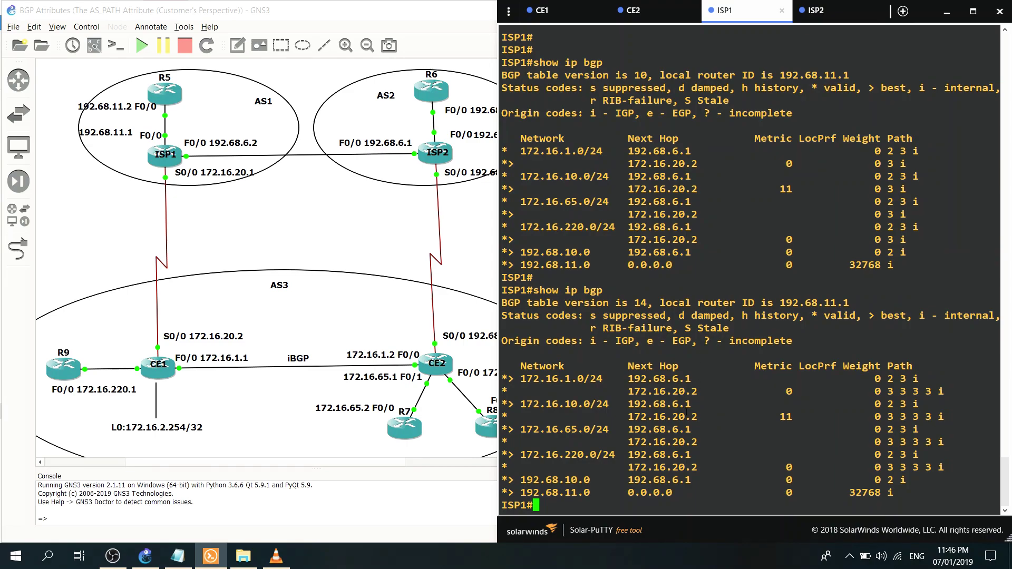